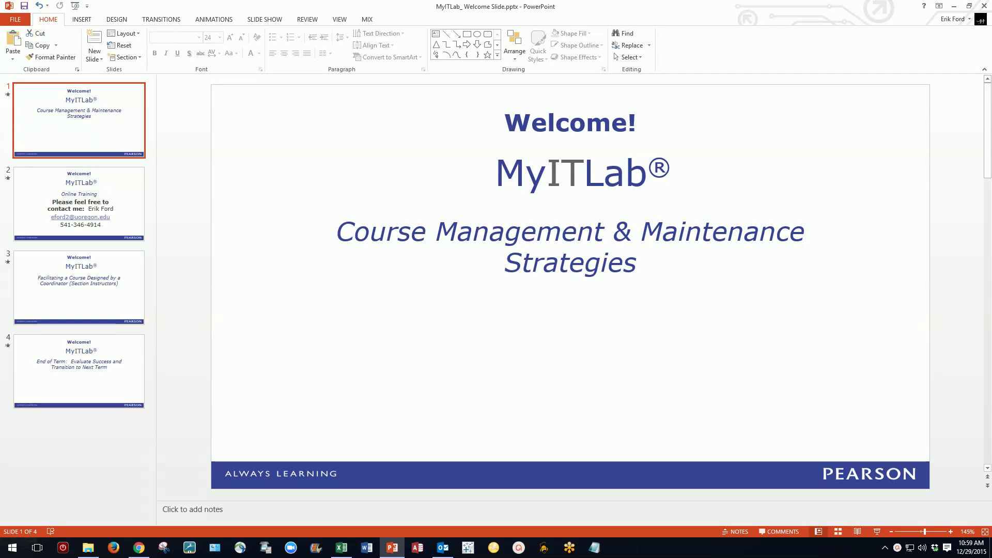
# Review slides 2–4 (contact details, coordinator-designed courses, end of term), then move to the browser's MyLab portal.
pyautogui.click(77, 206)
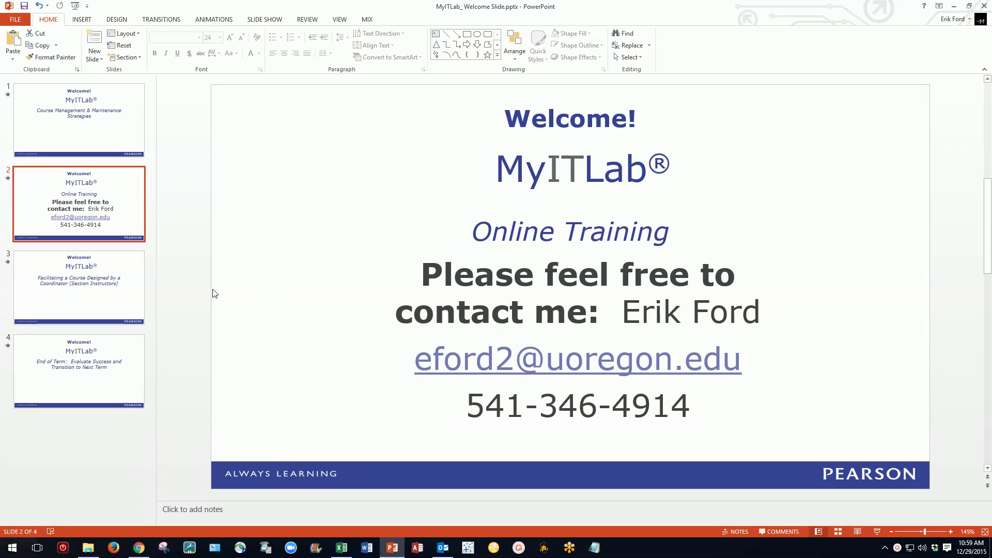
pyautogui.click(85, 297)
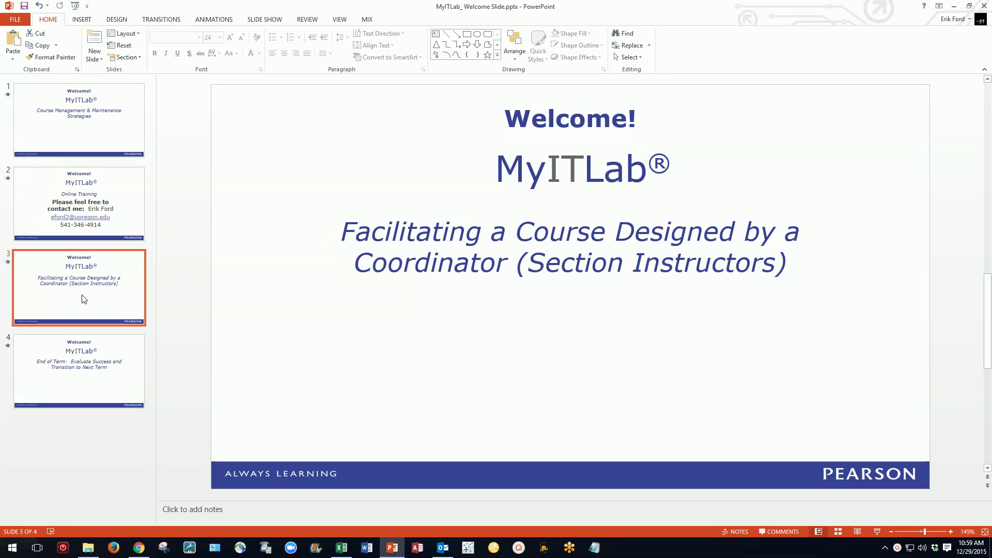
pyautogui.click(57, 359)
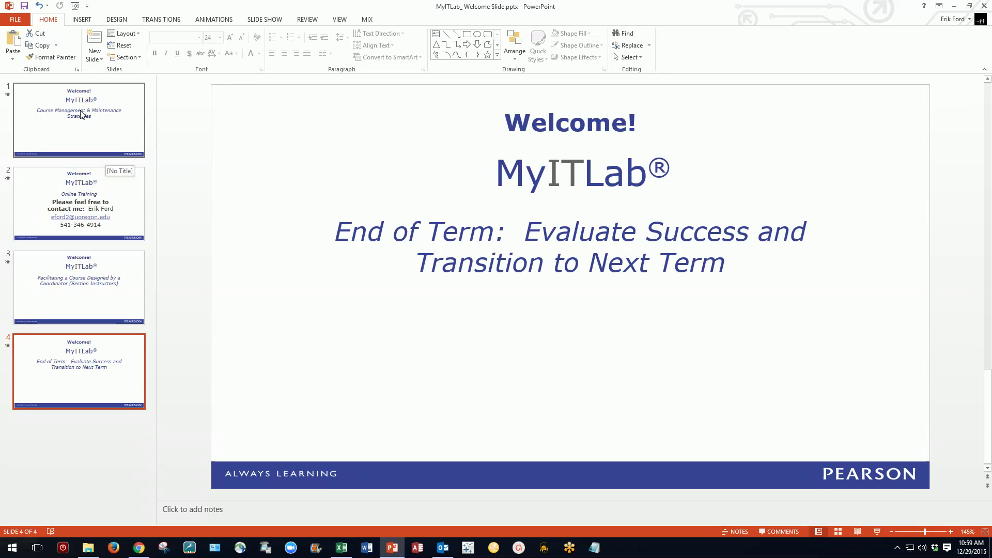
pyautogui.click(62, 195)
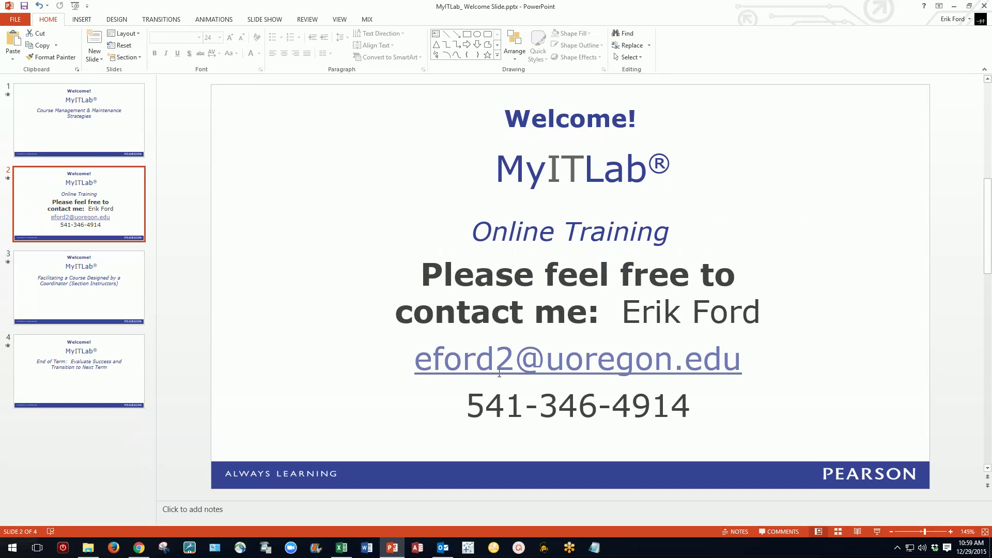
pyautogui.click(101, 140)
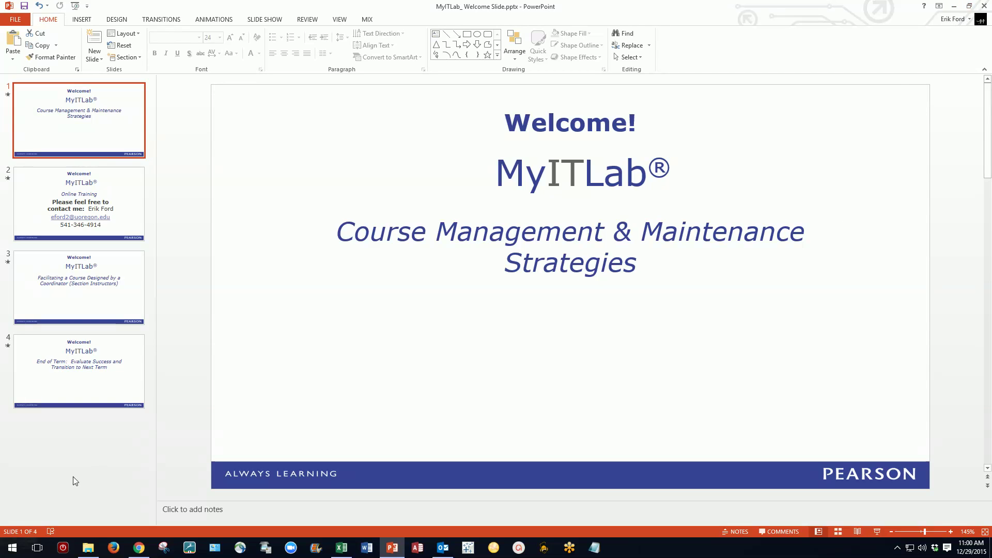
pyautogui.click(138, 547)
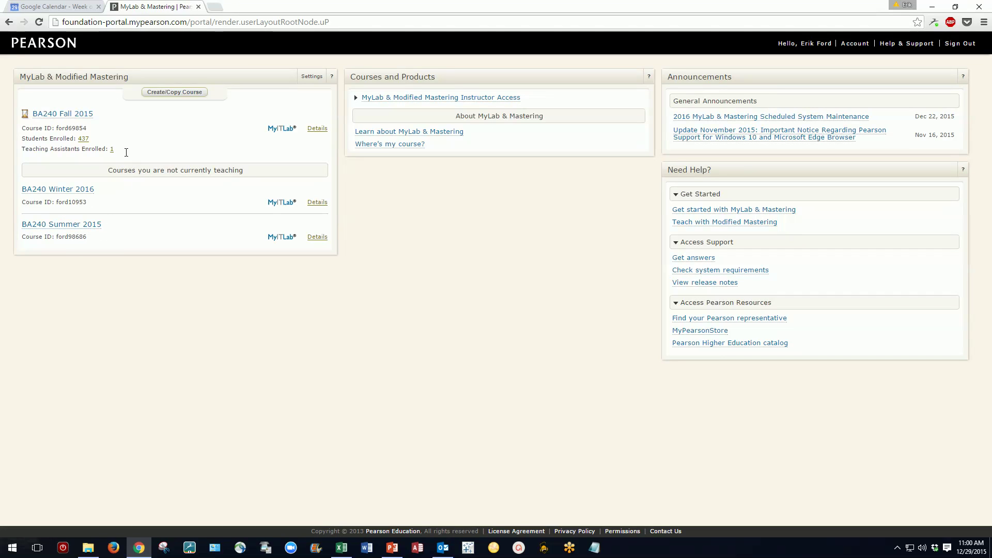
# Enter the BA240 Summer 2015 course and reach its Manage Course menu-editing page.
pyautogui.click(53, 226)
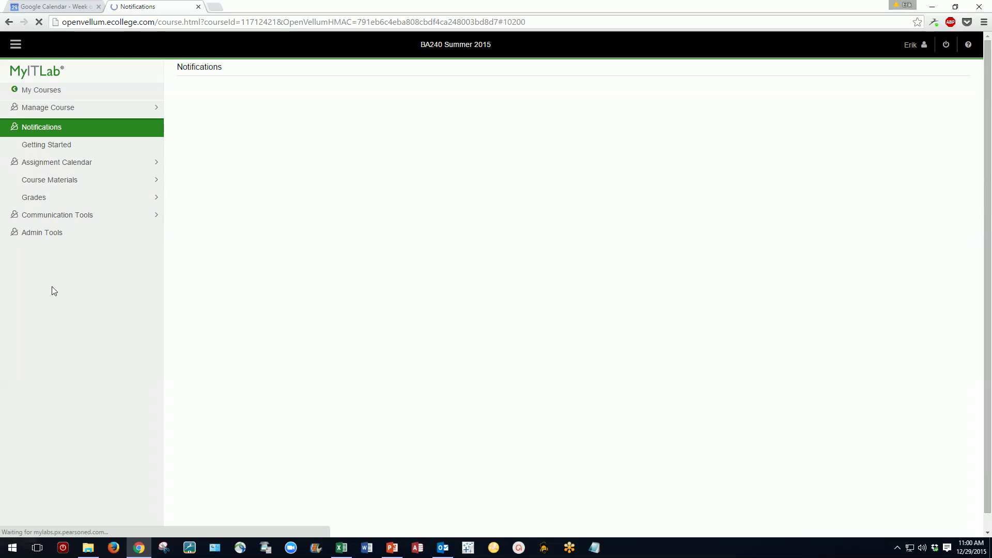
pyautogui.click(43, 109)
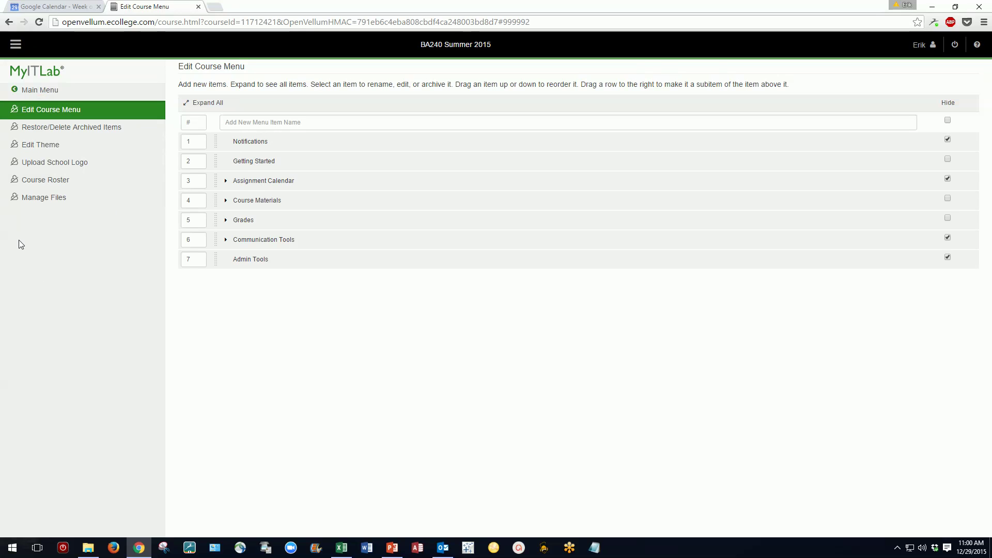
# Open Course Roster to list BA240 Summer 2015's enrolled students and their status.
pyautogui.click(52, 180)
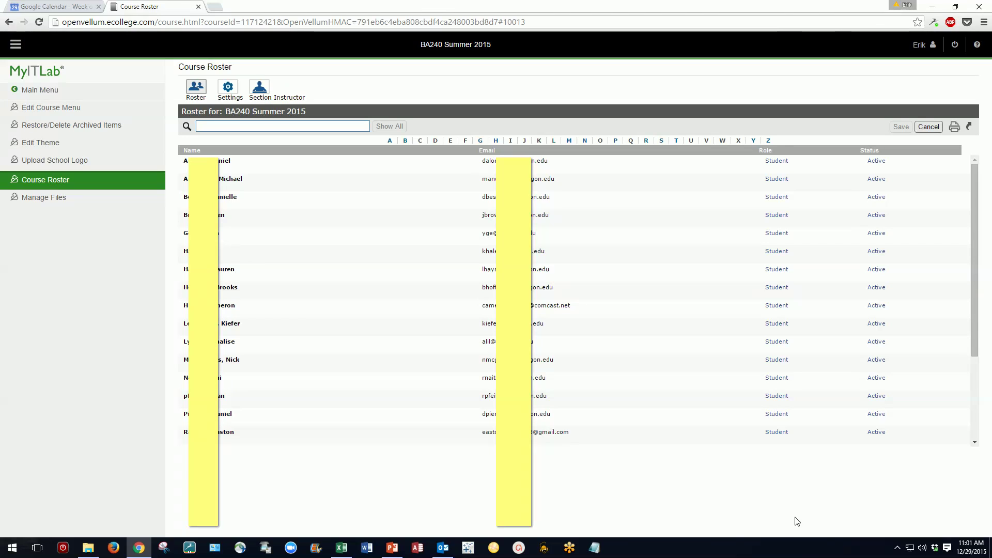
# Inspect the first student's status and role options, dismiss them, and return to the Main Menu.
pyautogui.click(775, 161)
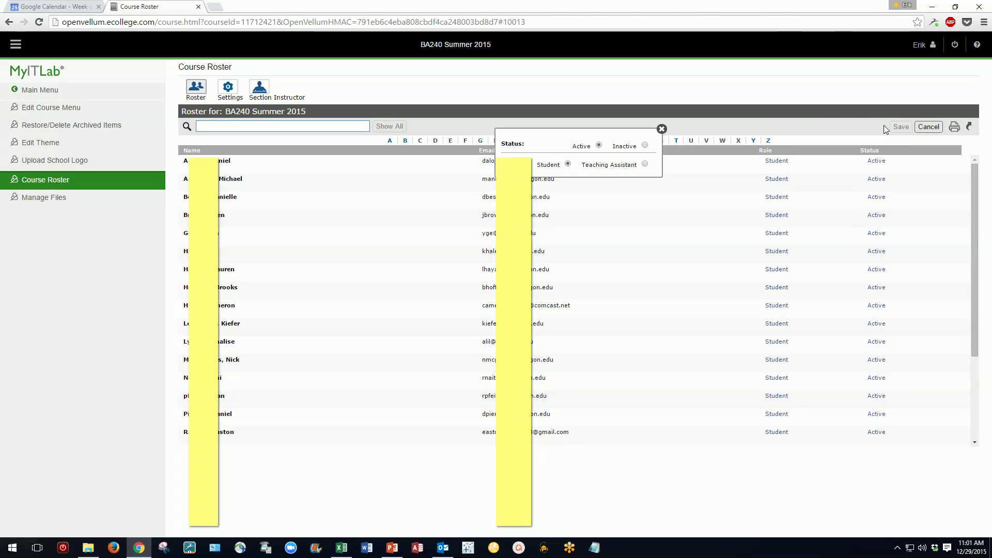
pyautogui.click(662, 128)
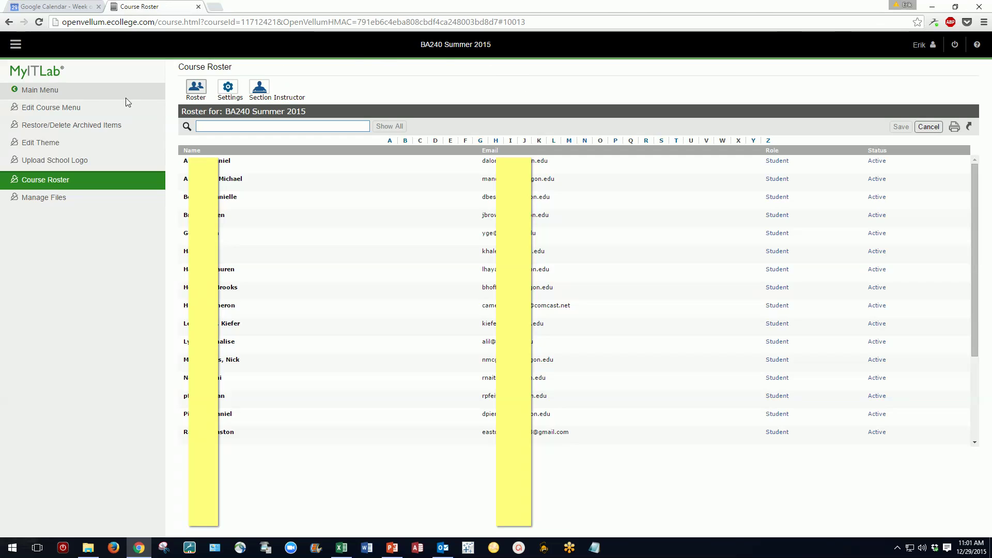
pyautogui.click(51, 92)
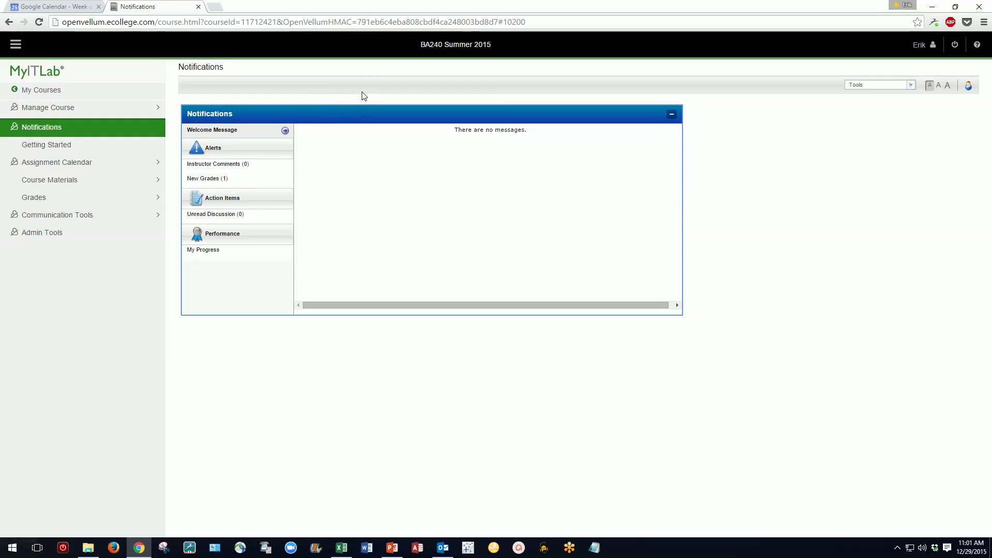
# In instructor view, expand Past Due: Not Submitted and Student Performance, showing Time on Task as Sum.
pyautogui.click(972, 87)
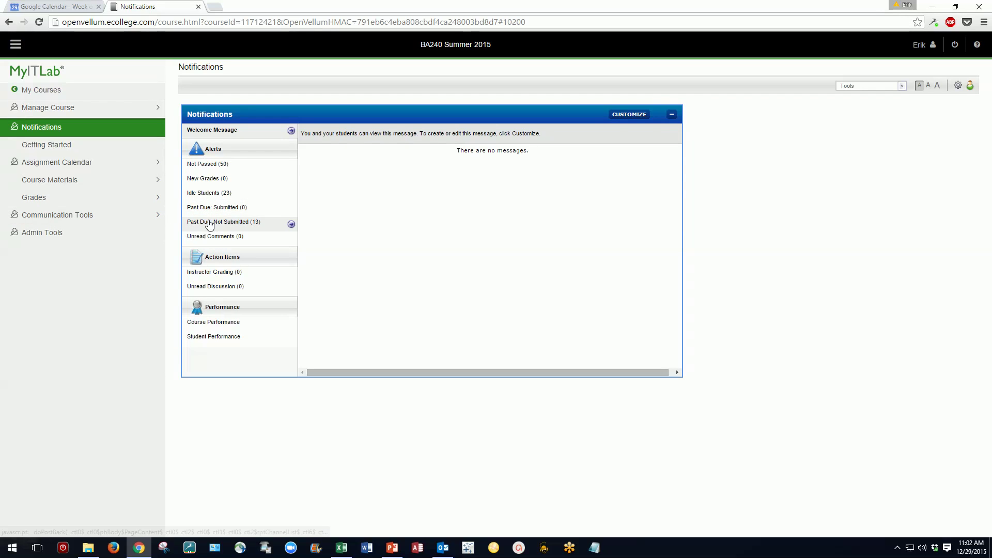
pyautogui.click(291, 225)
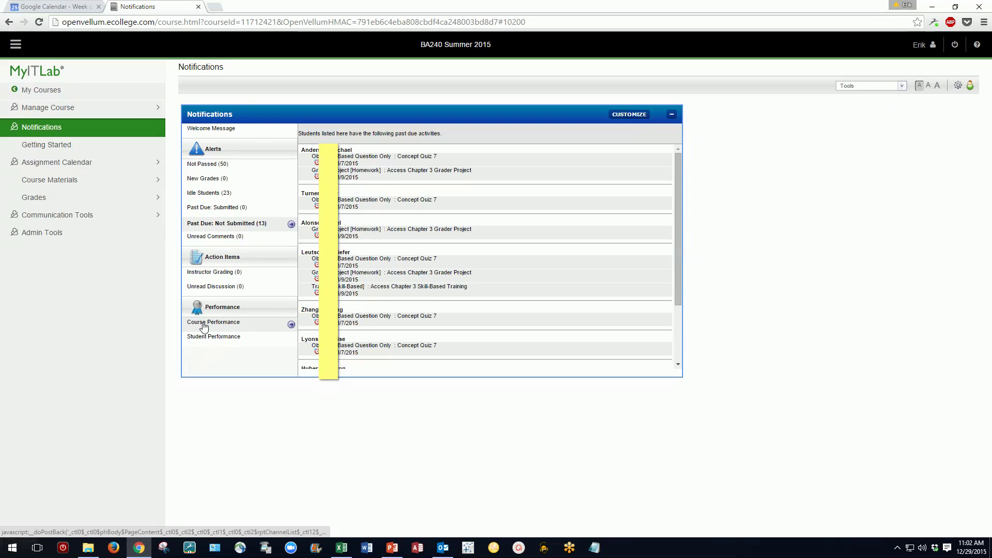
pyautogui.click(291, 340)
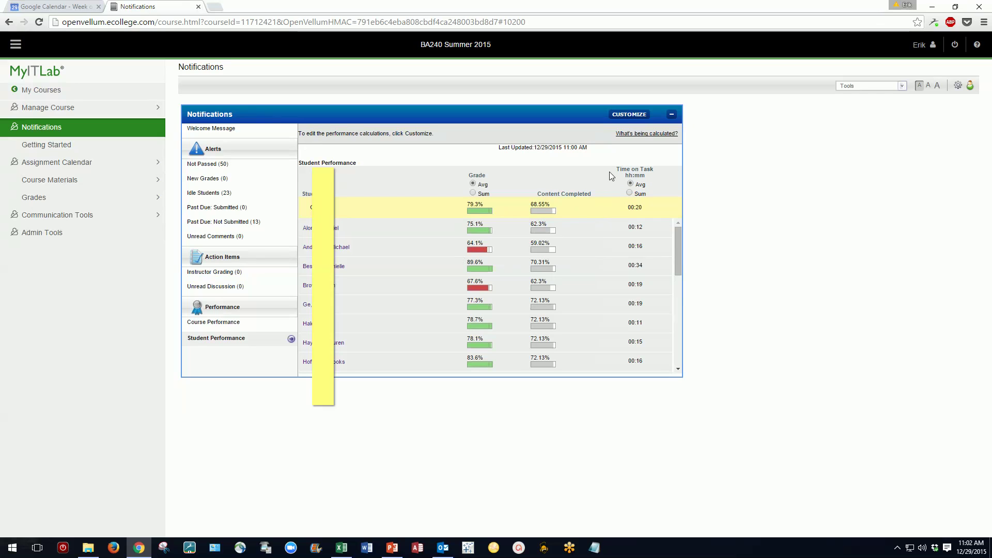
pyautogui.click(629, 193)
pyautogui.click(630, 115)
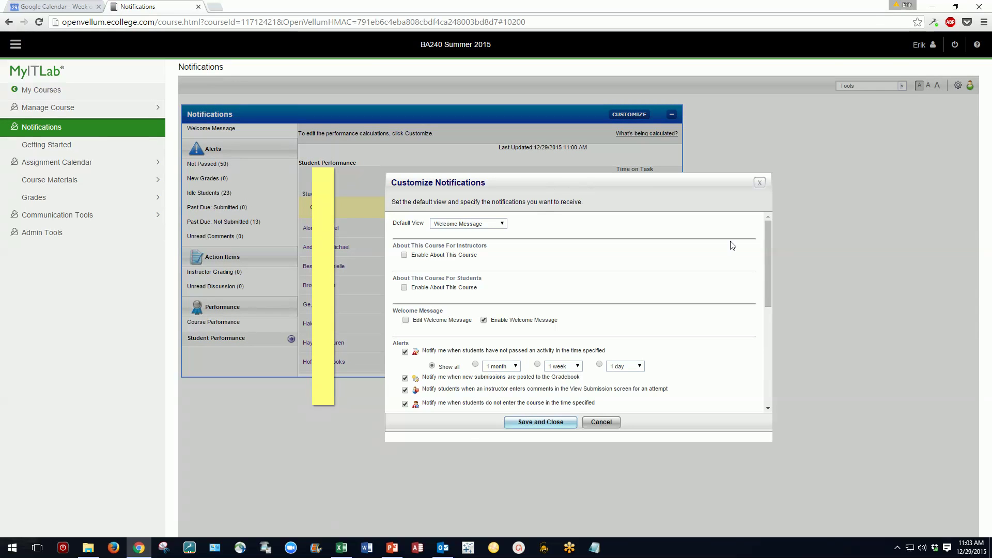
pyautogui.moveTo(768, 235); pyautogui.dragTo(781, 255)
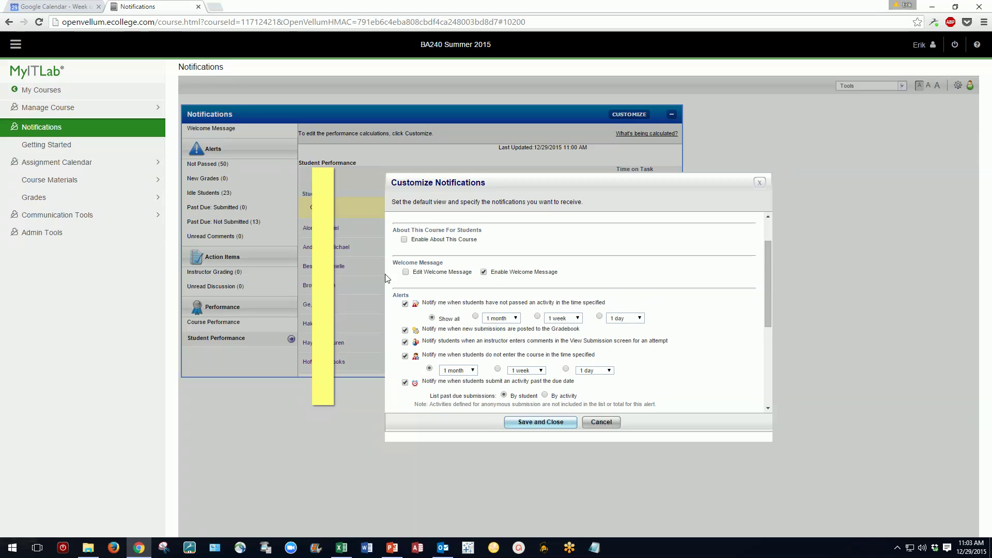
pyautogui.click(406, 273)
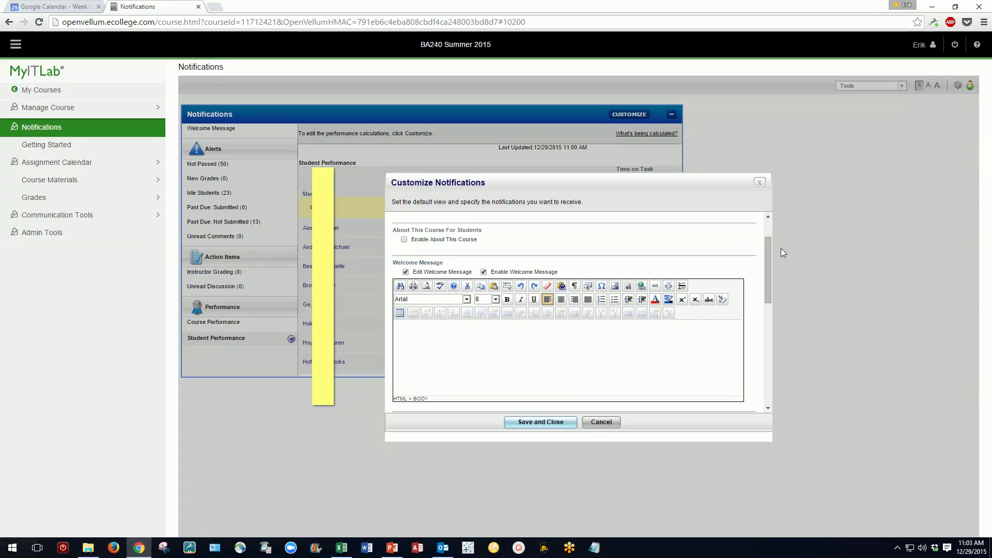
pyautogui.click(602, 422)
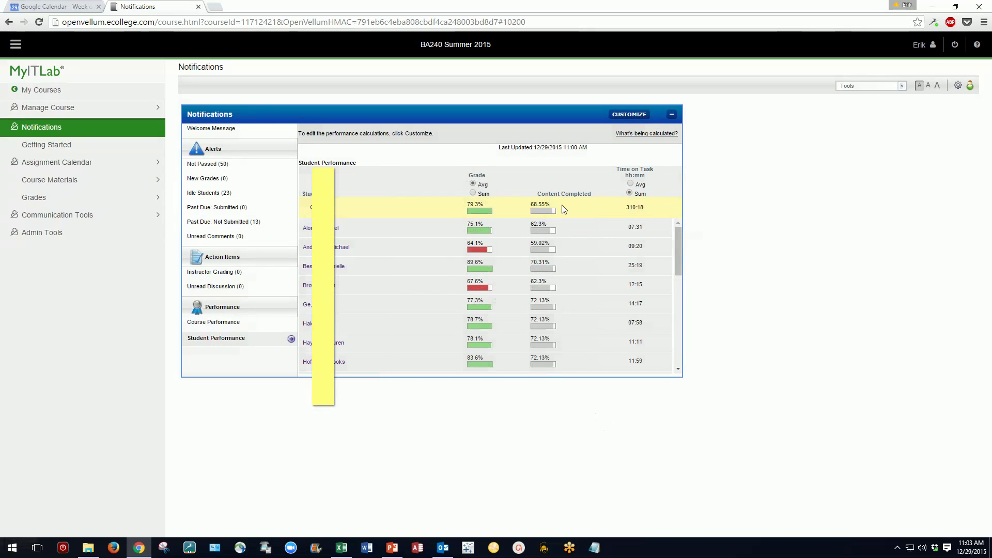
pyautogui.click(624, 118)
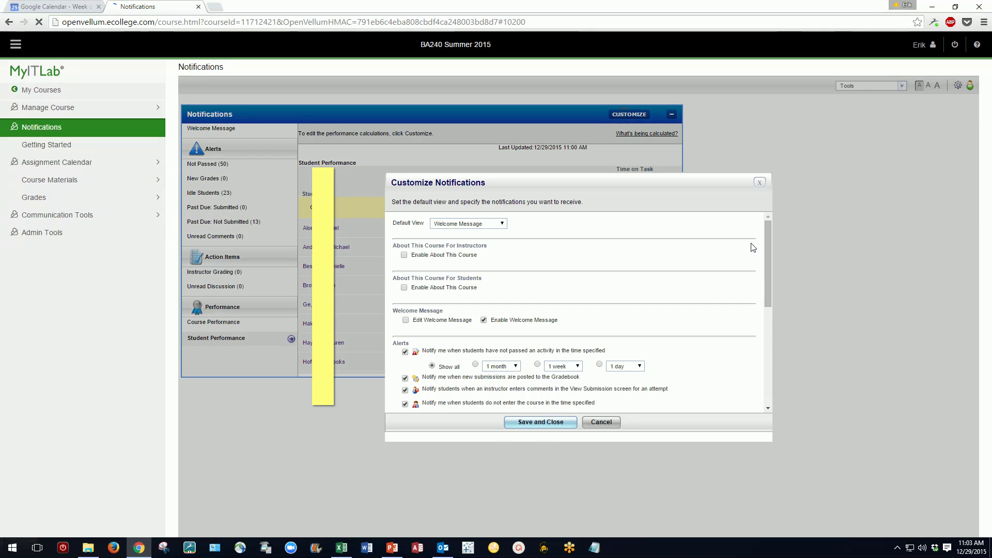
pyautogui.moveTo(767, 247); pyautogui.dragTo(762, 296)
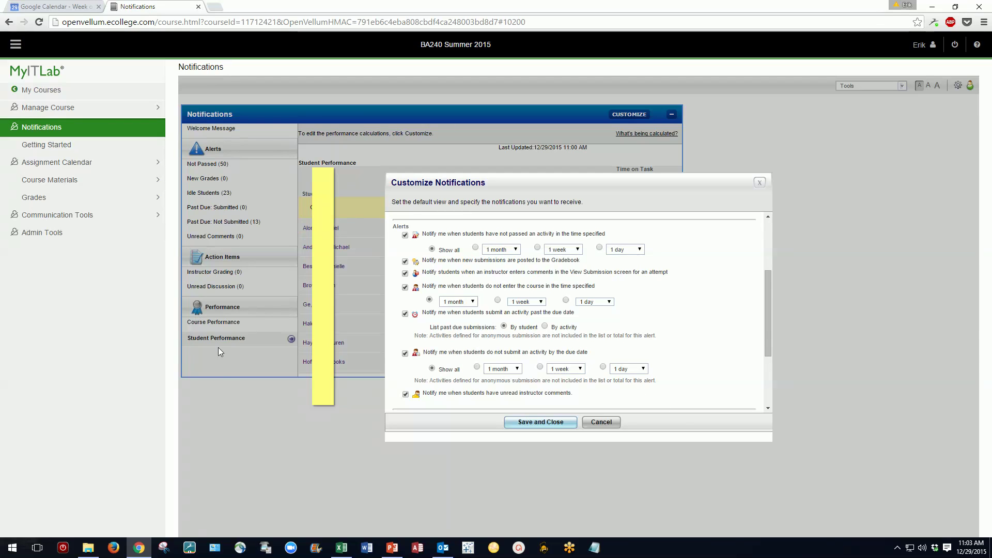
pyautogui.click(602, 422)
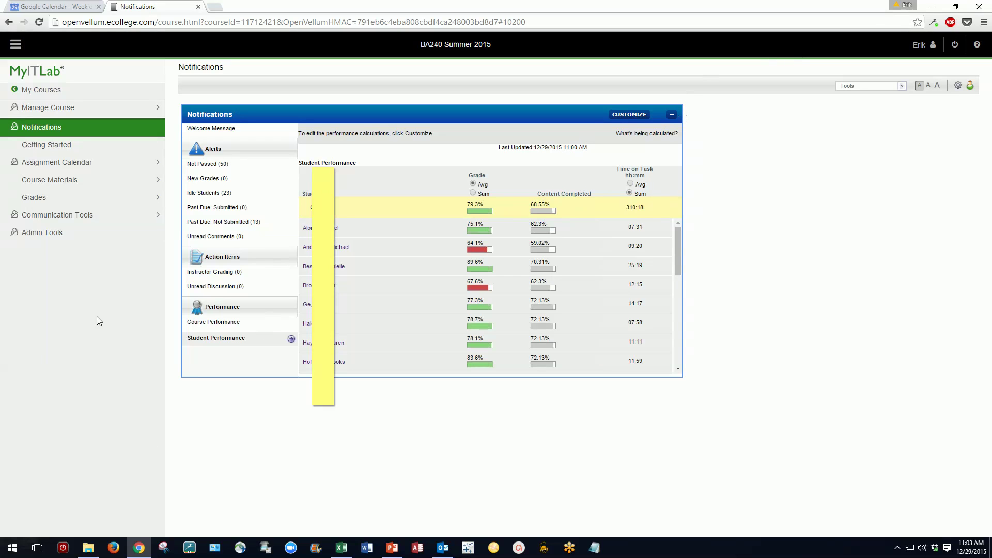
# Open Course Materials > Add From Library, browse the Week 2 folder, then return to the top-level course folders.
pyautogui.click(49, 179)
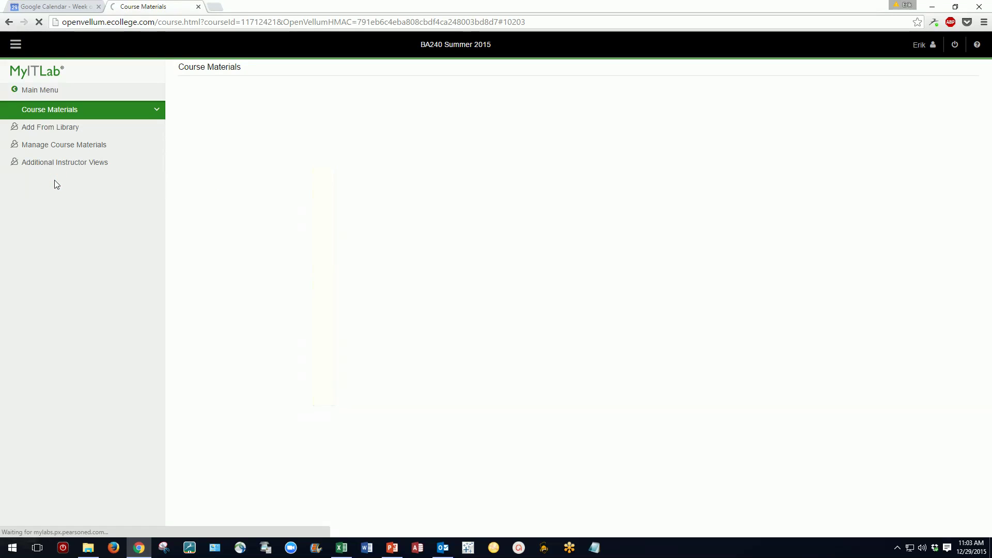
pyautogui.click(60, 127)
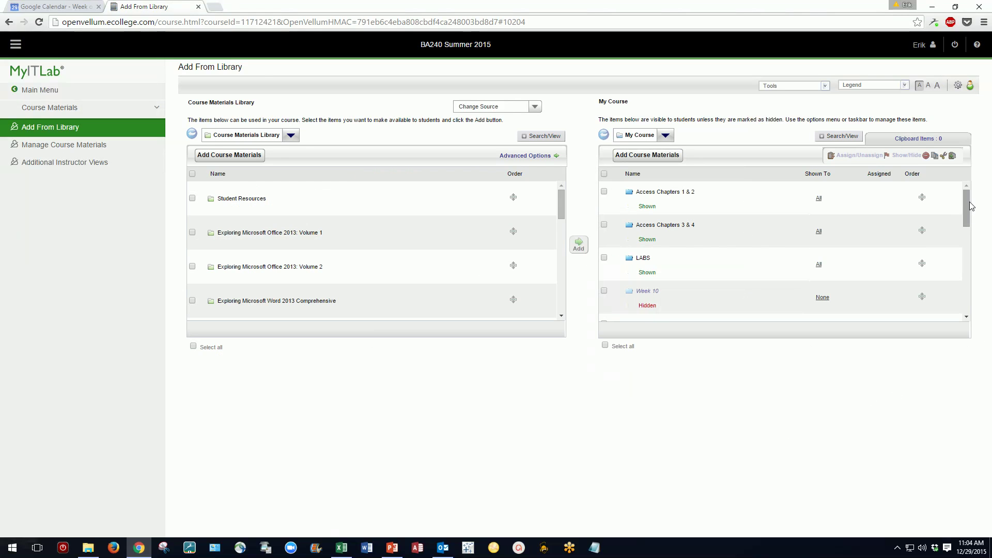
pyautogui.moveTo(968, 202); pyautogui.dragTo(969, 289)
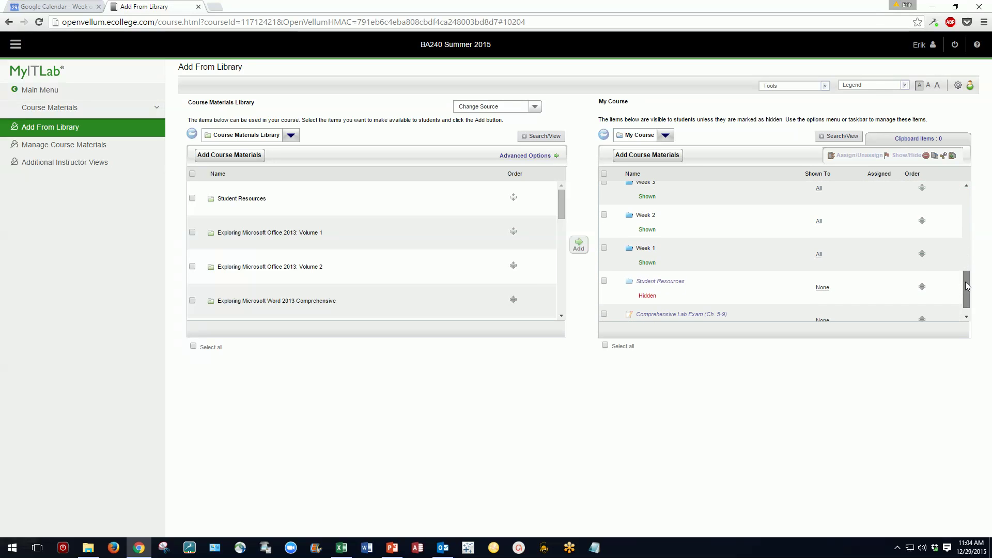
pyautogui.click(649, 217)
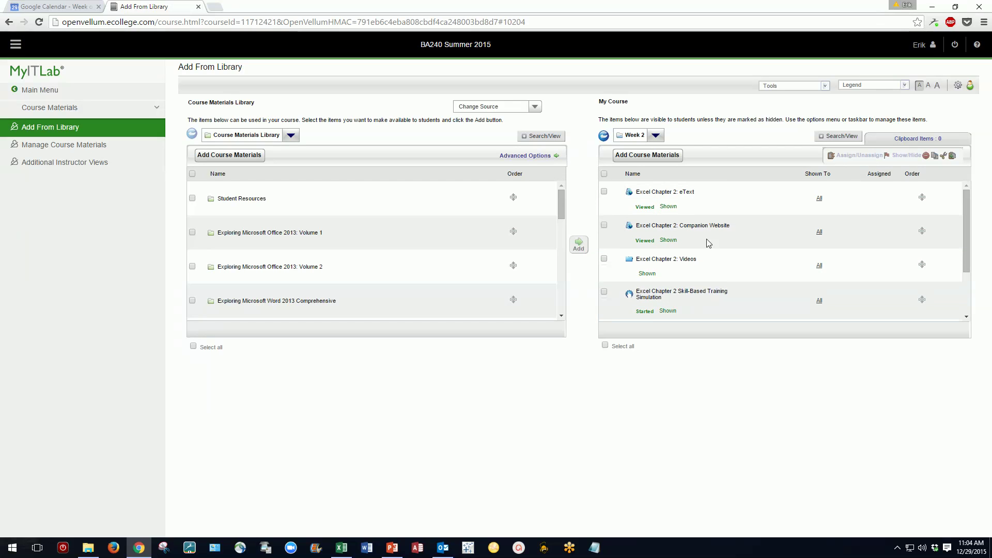
pyautogui.moveTo(965, 221); pyautogui.dragTo(967, 260)
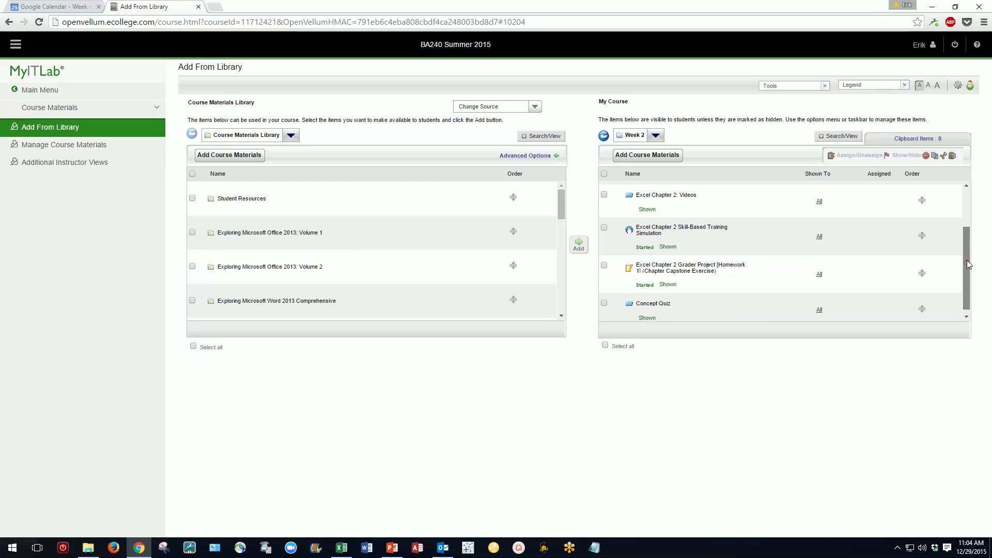
pyautogui.moveTo(967, 266); pyautogui.dragTo(969, 227)
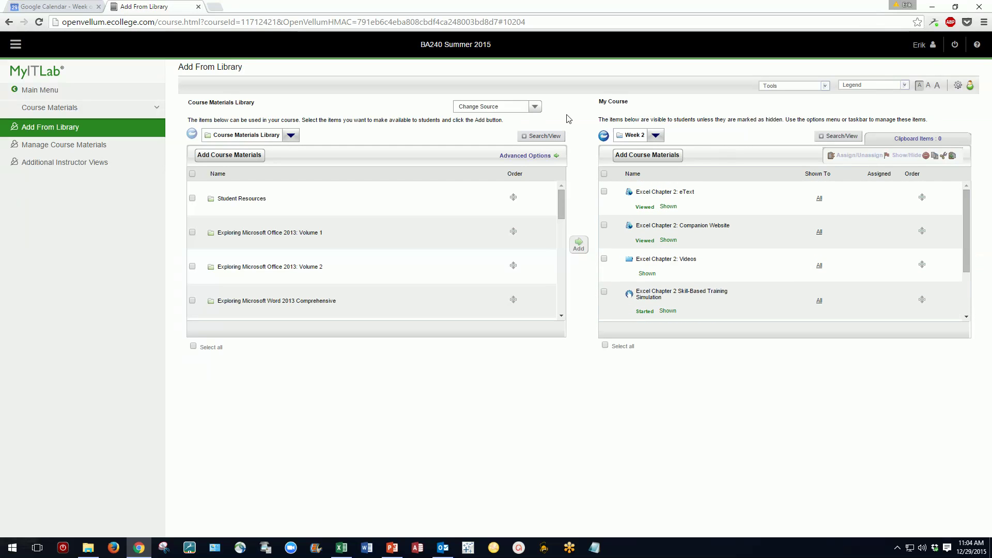
pyautogui.click(604, 136)
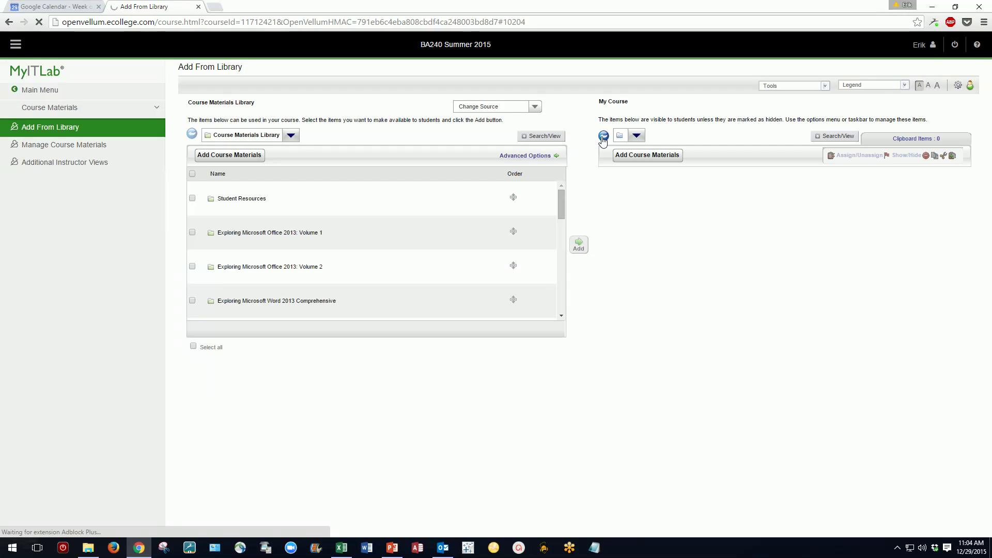